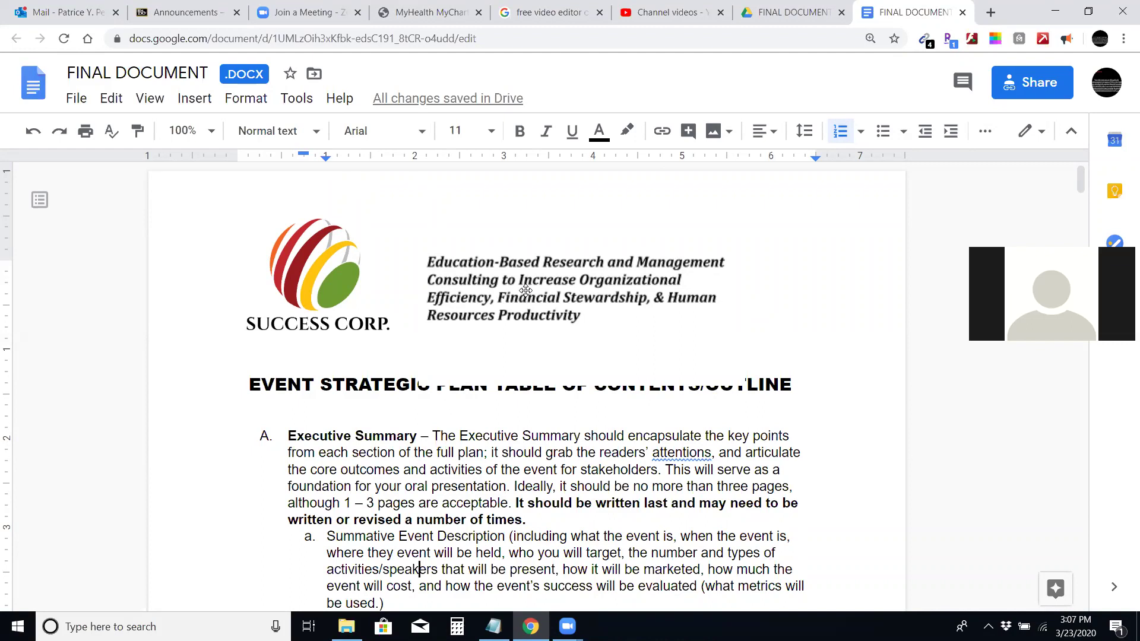
Switch to the Blackboard course page and start a new announcement in the course's announcements.
left_click(165, 12)
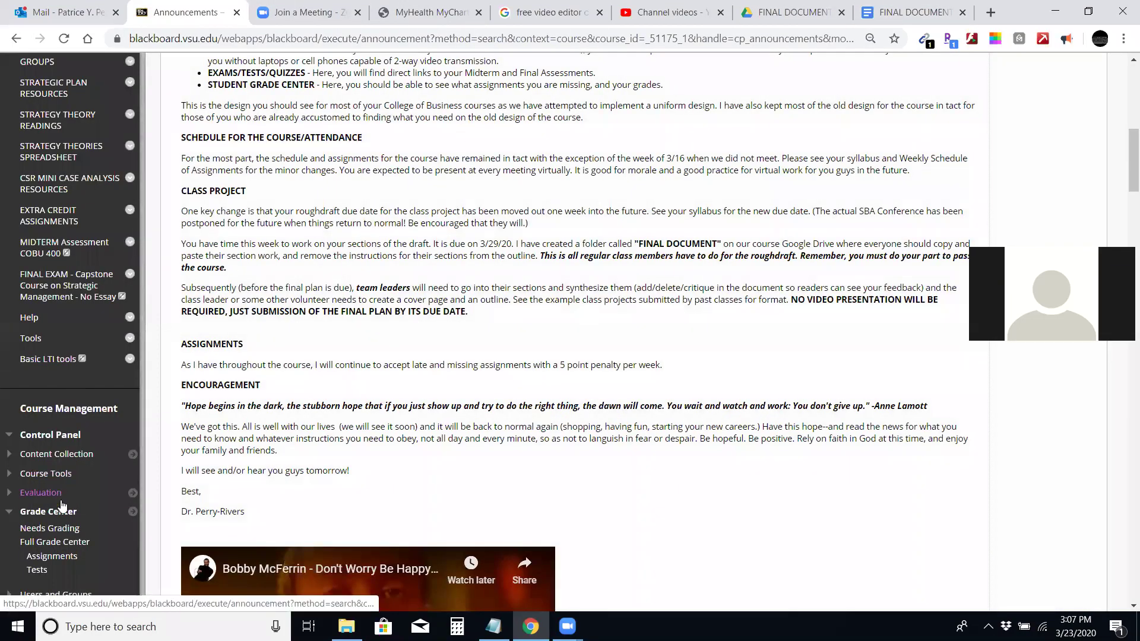
left_click(82, 438)
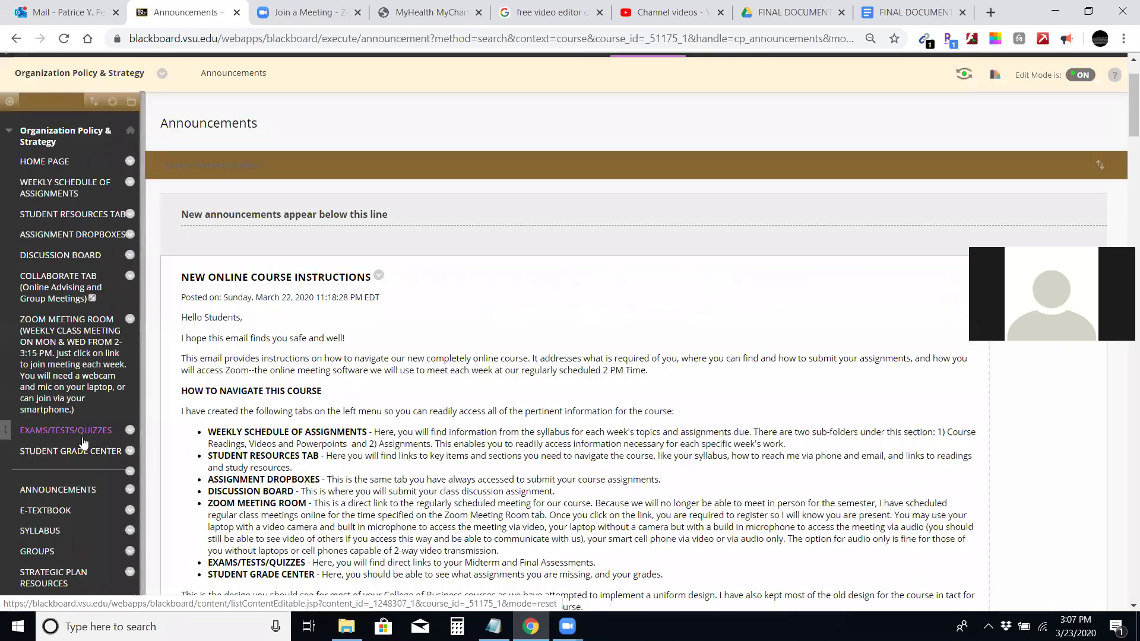
left_click(71, 489)
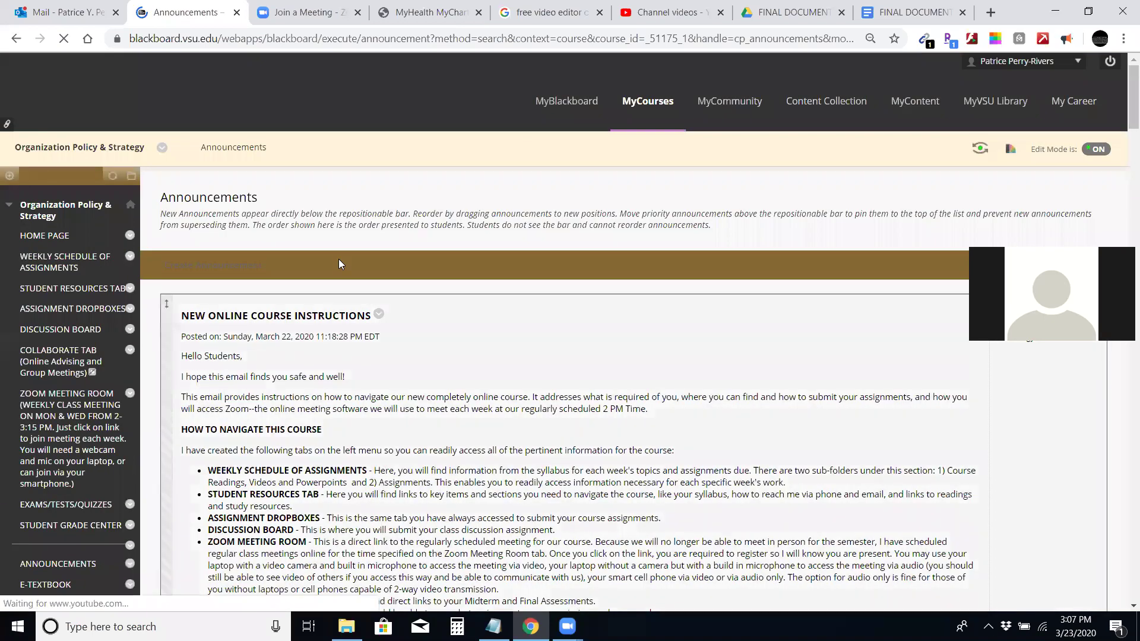
left_click(217, 242)
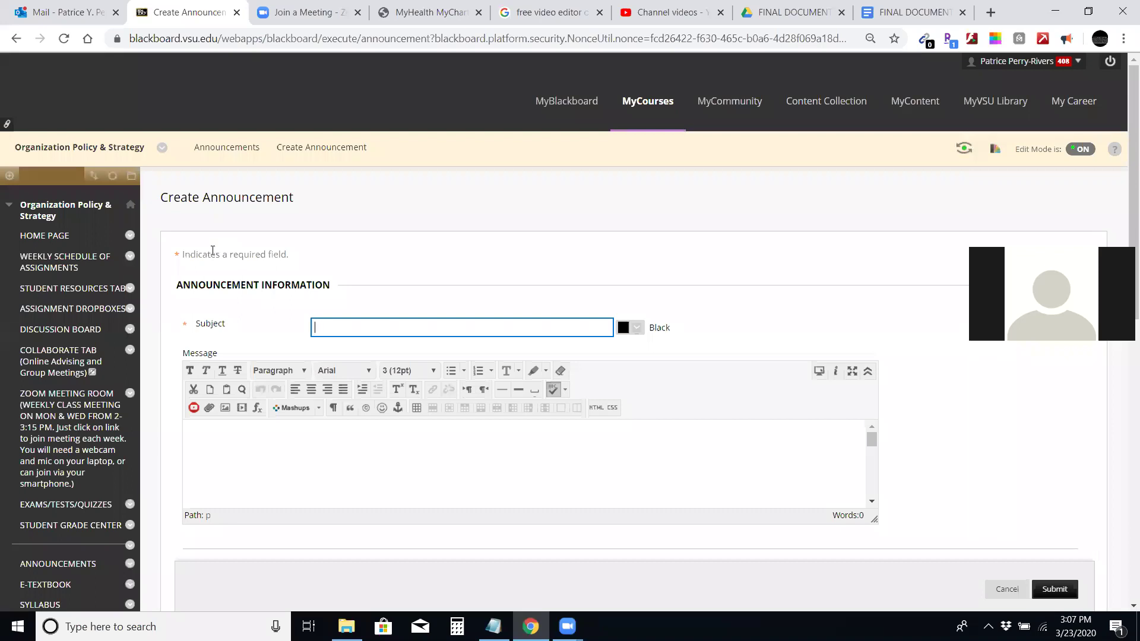
Enter the subject "SUBMISSION OF YOUR PART FOR ROUGHDRAFT" and begin the message with the greeting "Hello Students,".
type("SUBMISSION OF YOUR PART FOR F")
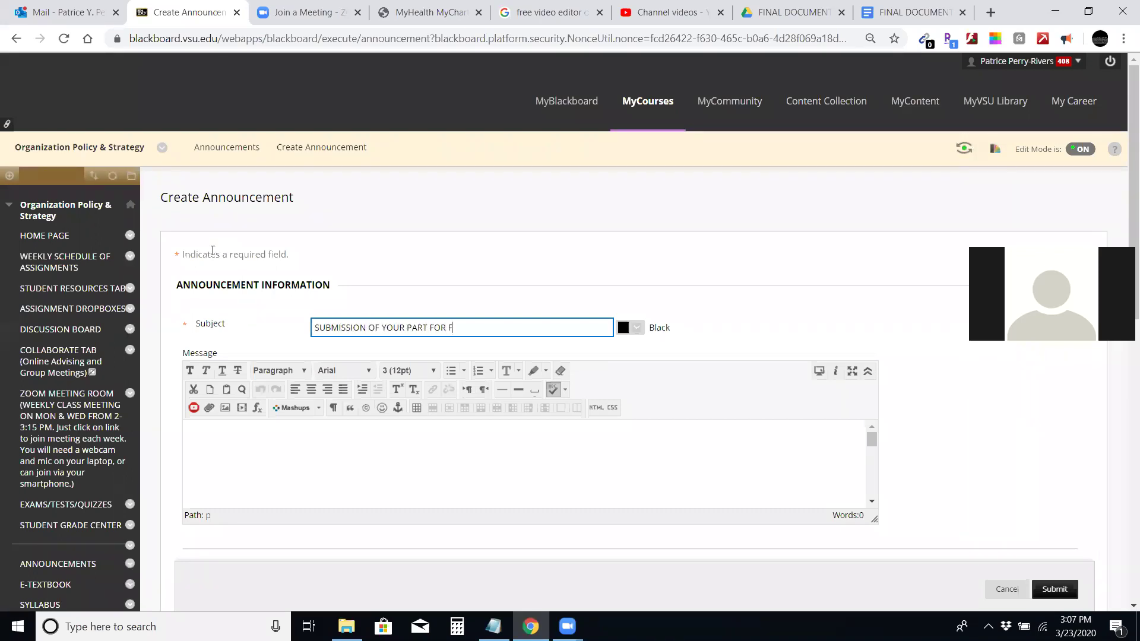
key("BackSpace")
type("ROUGHDRAFT")
left_click(241, 452)
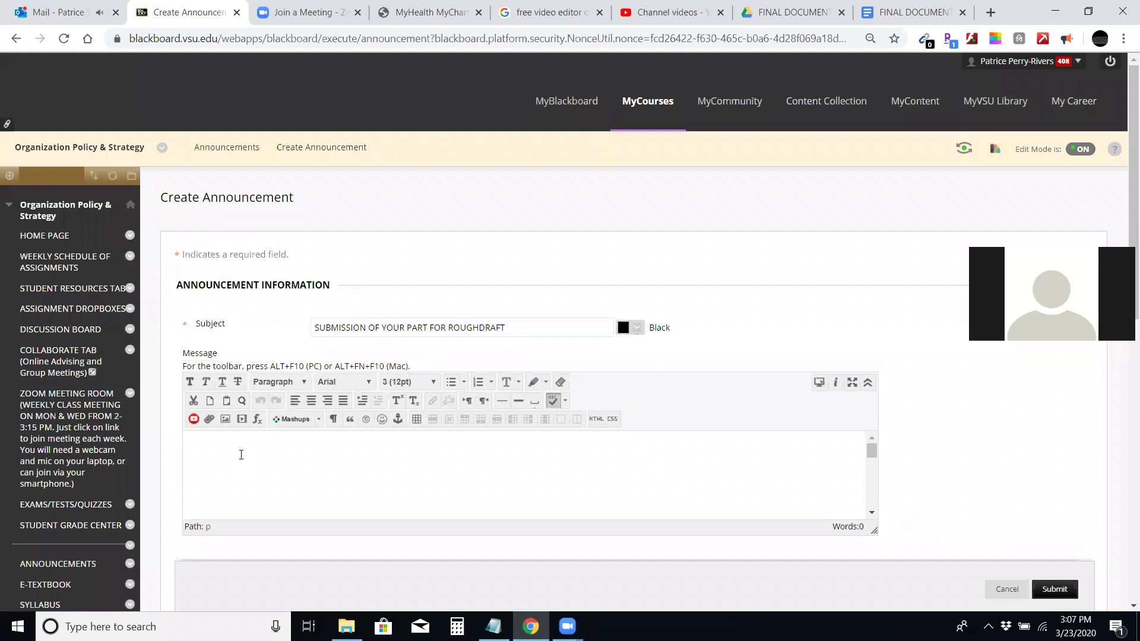
type("Hello Students,")
key("Return")
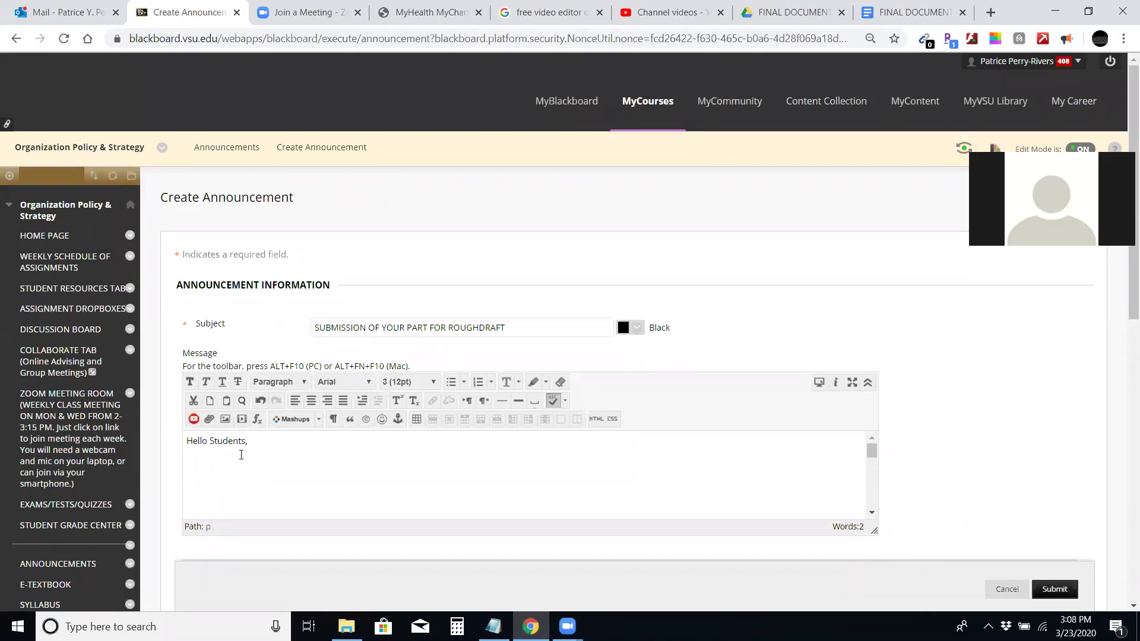
Begin the paragraph below the greeting with "All students need to submit their".
type("All students nee")
type("d tos bum")
key("BackSpace")
key("BackSpace")
key("BackSpace")
key("BackSpace")
key("BackSpace")
type("submit their")
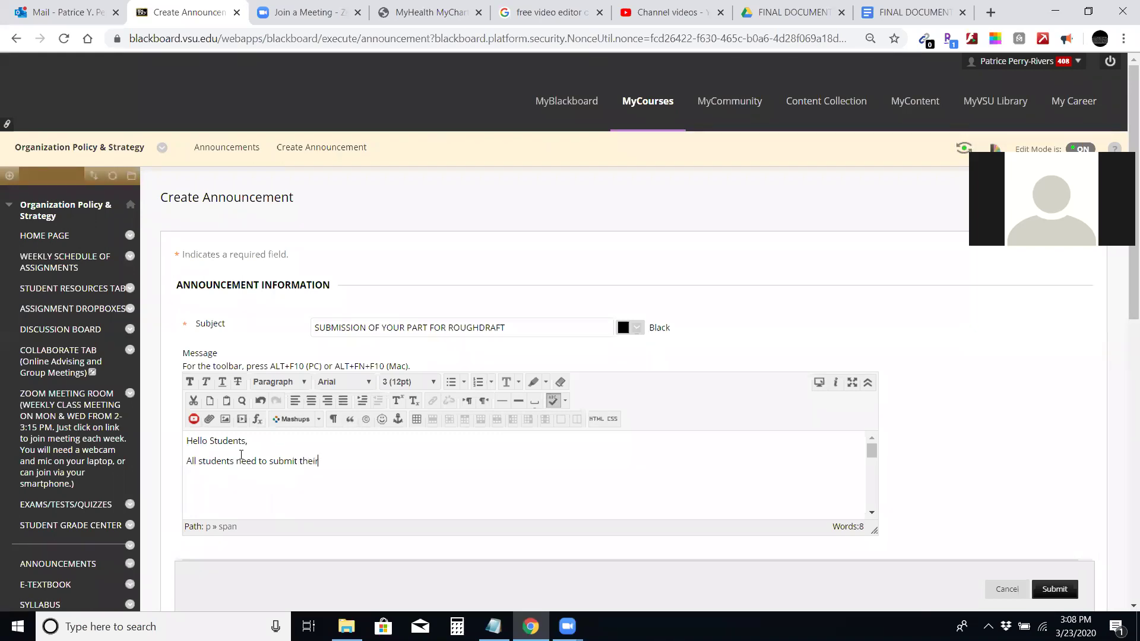
Replace the word "submit" in the opening sentence with "copy and paste".
key("ctrl+Left")
key("shift+Right")
key("shift+Right")
key("shift+Right")
key("shift+Right")
key("shift+Right")
key("shift+Right")
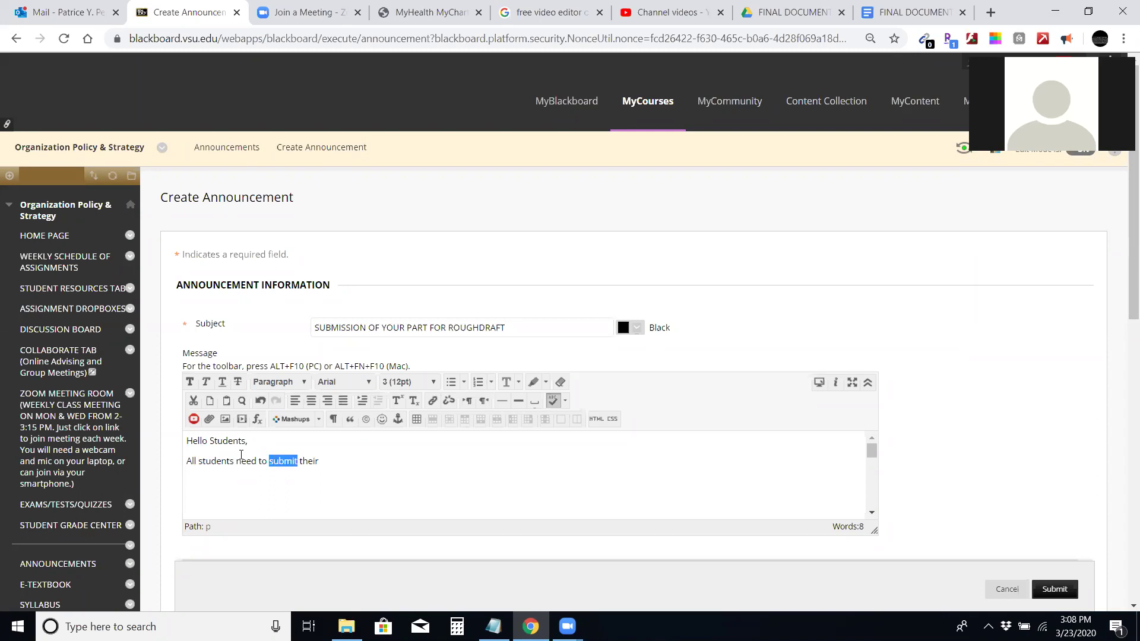
type("copy and paste")
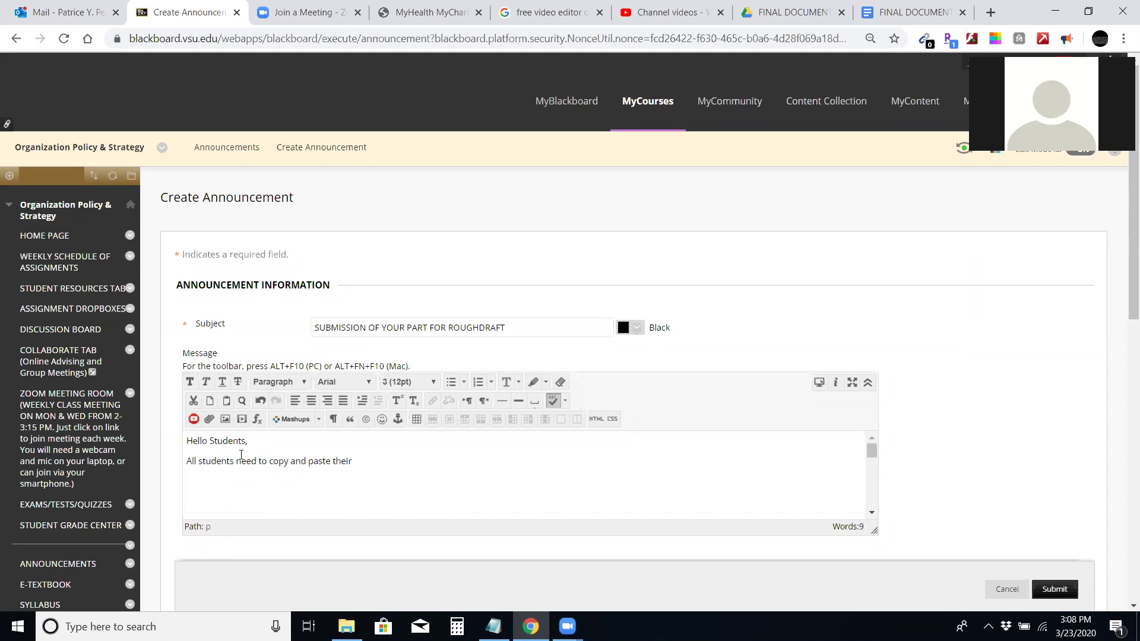
Continue the sentence with "research/information for their respective sections to the final document in the Final Document folder on Google Drive by 11:59 PM".
type(" research/informatin fo")
key("BackSpace")
key("BackSpace")
key("BackSpace")
key("BackSpace")
type("on f")
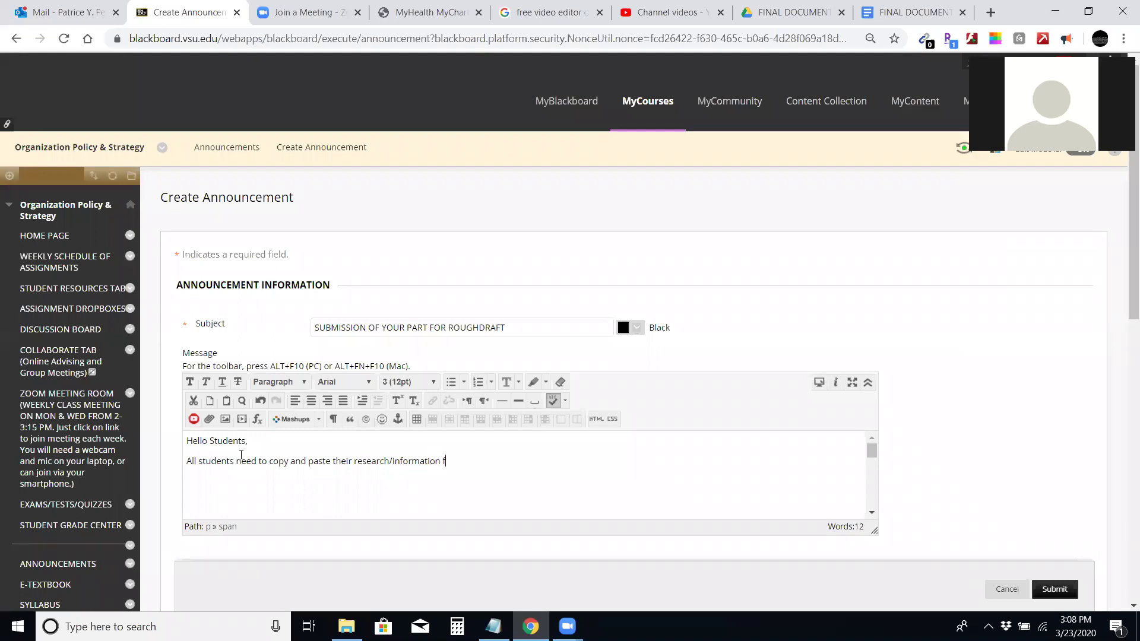
type("or their respective sections")
type("to the final ")
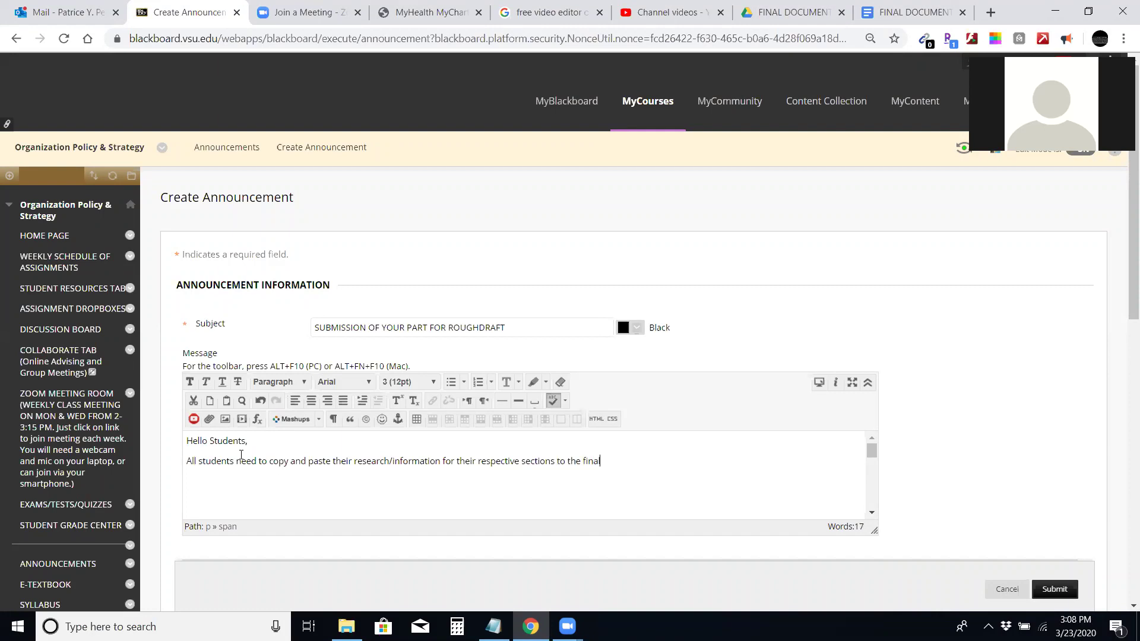
type("document in the Final Document folder on ")
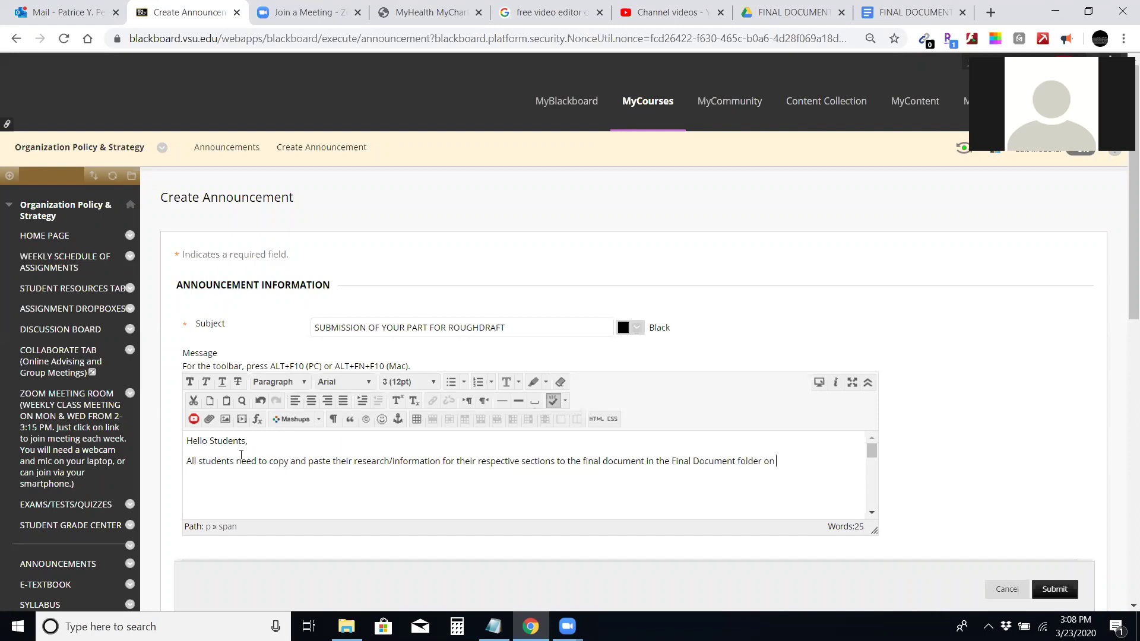
type("Google Drive by 11:59 PM")
Complete the submission deadline in the message with "on Friday, March 27, 2020".
left_click(229, 473)
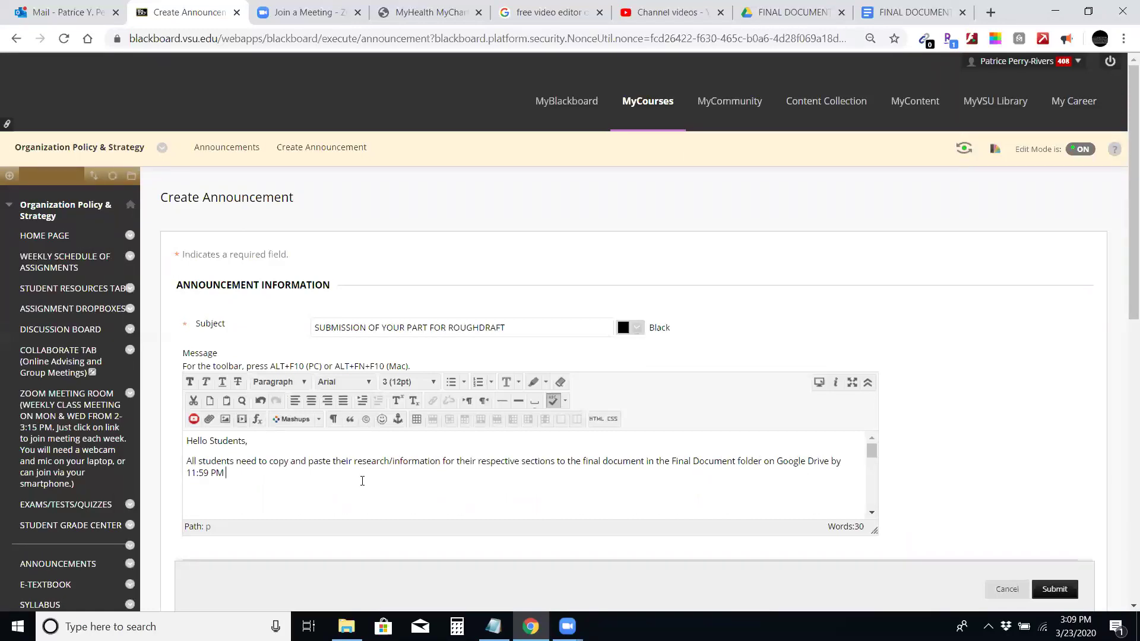
type("on Friday, March")
left_click(1074, 627)
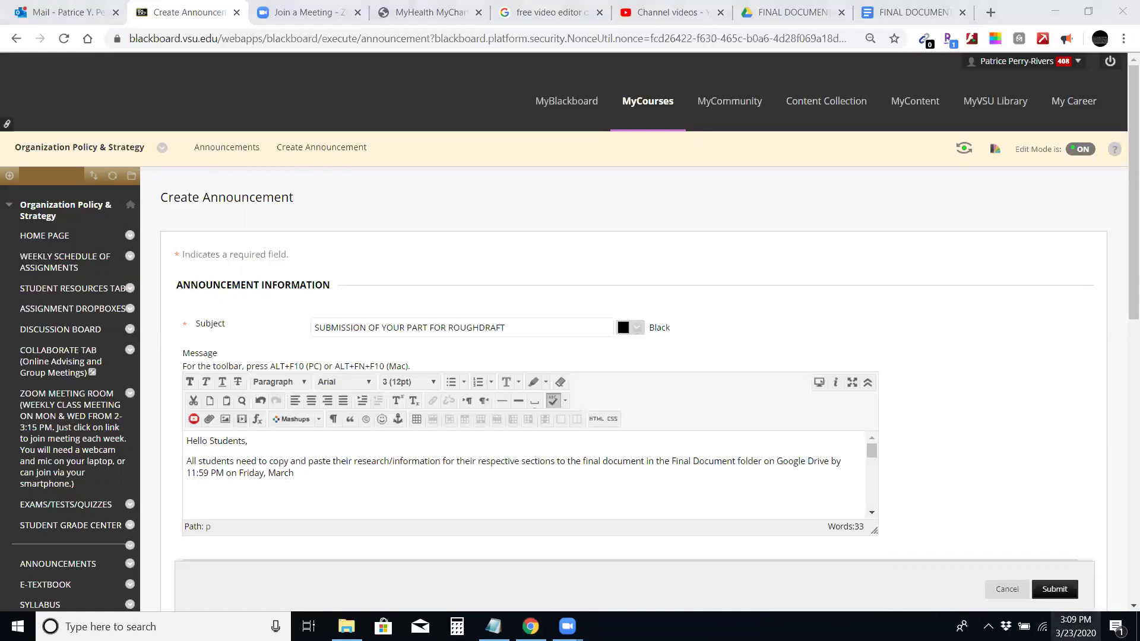
left_click(304, 472)
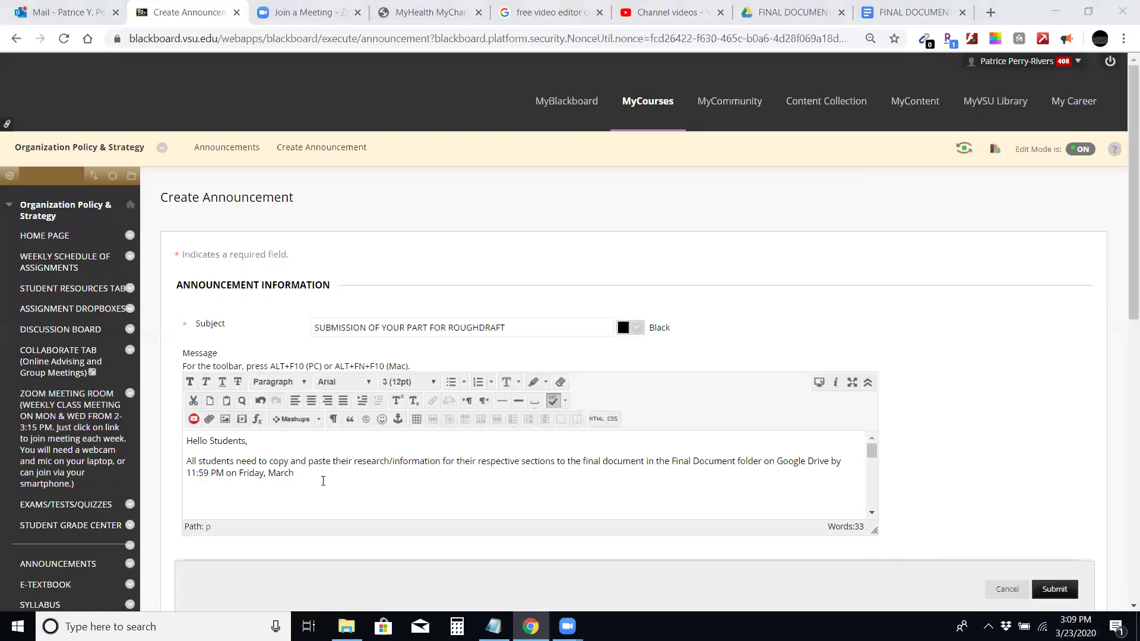
type("27")
type(", 2020")
Begin a sentence after the deadline with "All sections not submitted by this time will not be included in".
type(". All section")
type("s not submit")
type("ted.")
type(" in")
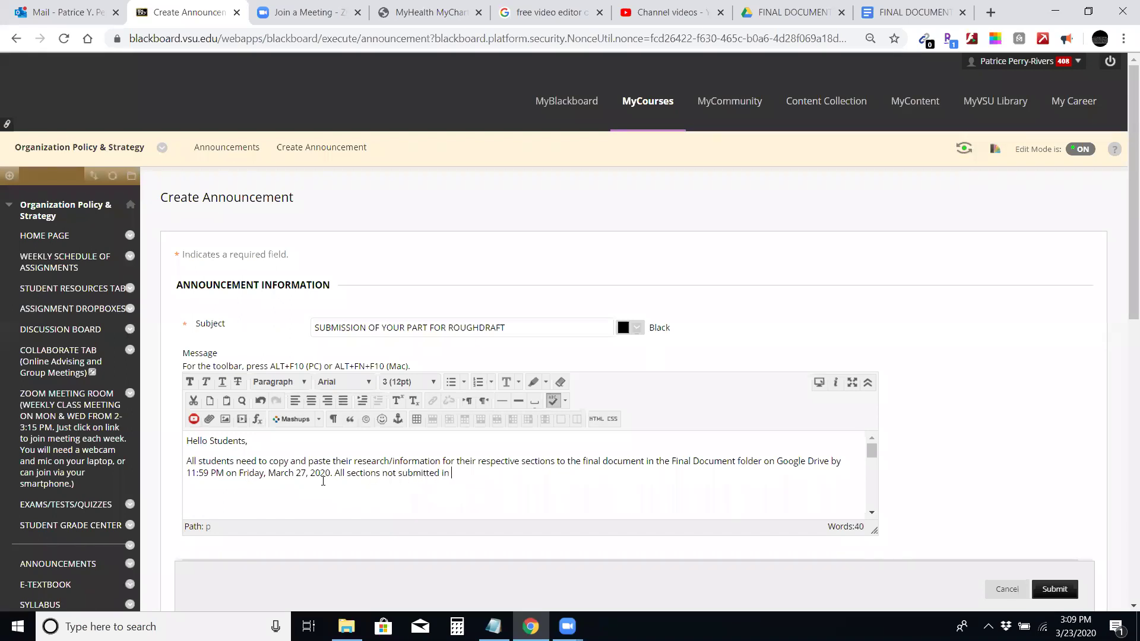
key("BackSpace")
key("BackSpace")
key("BackSpace")
type("by this time wi")
type("ll not be included in")
Finish the sentence with "the draft which can affect the grade of the person(s) responsible for the missing sections.".
type(" the ")
type("draft which can a")
type("ffect the gra")
type("de of")
type("e pe")
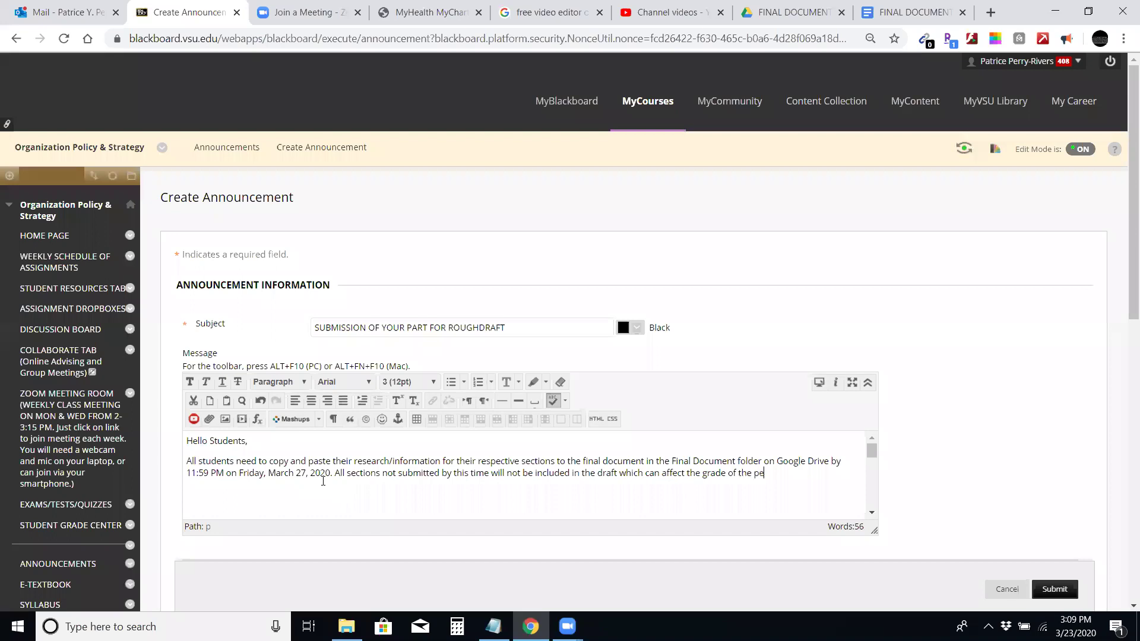
type("rson(s) responsible for that se")
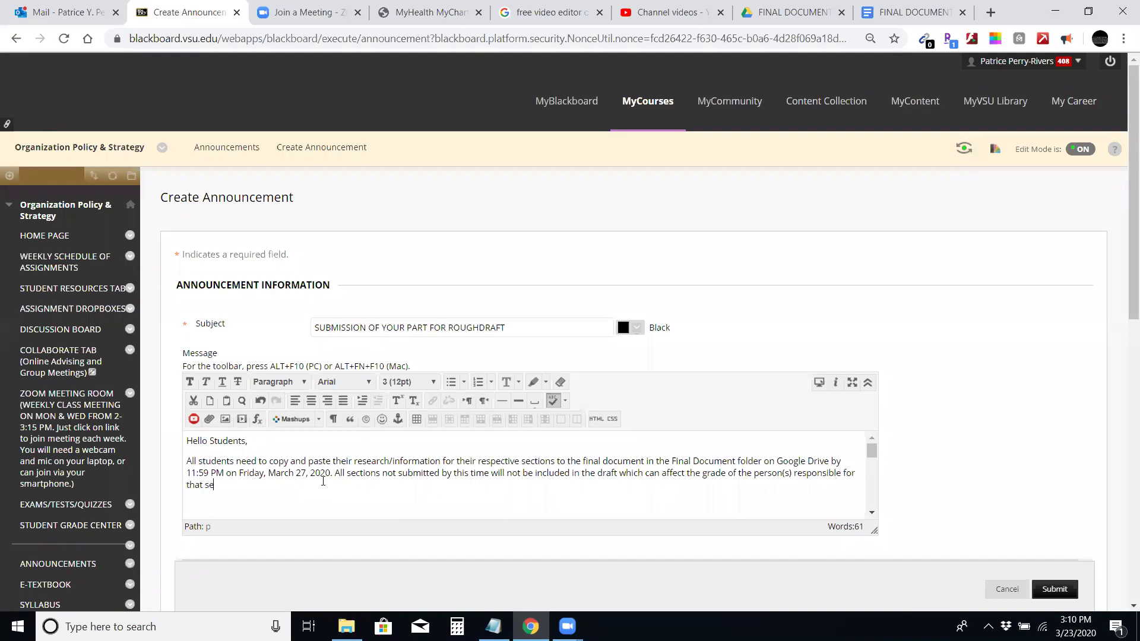
key("BackSpace")
key("BackSpace")
key("BackSpace")
key("BackSpace")
key("BackSpace")
type("e missing sections.")
Add the paragraph "Please consult with your team leaders (see the Google Excel Spreadsheet with contact information) for additional instructions.".
key("Return")
type("Please consult with your te")
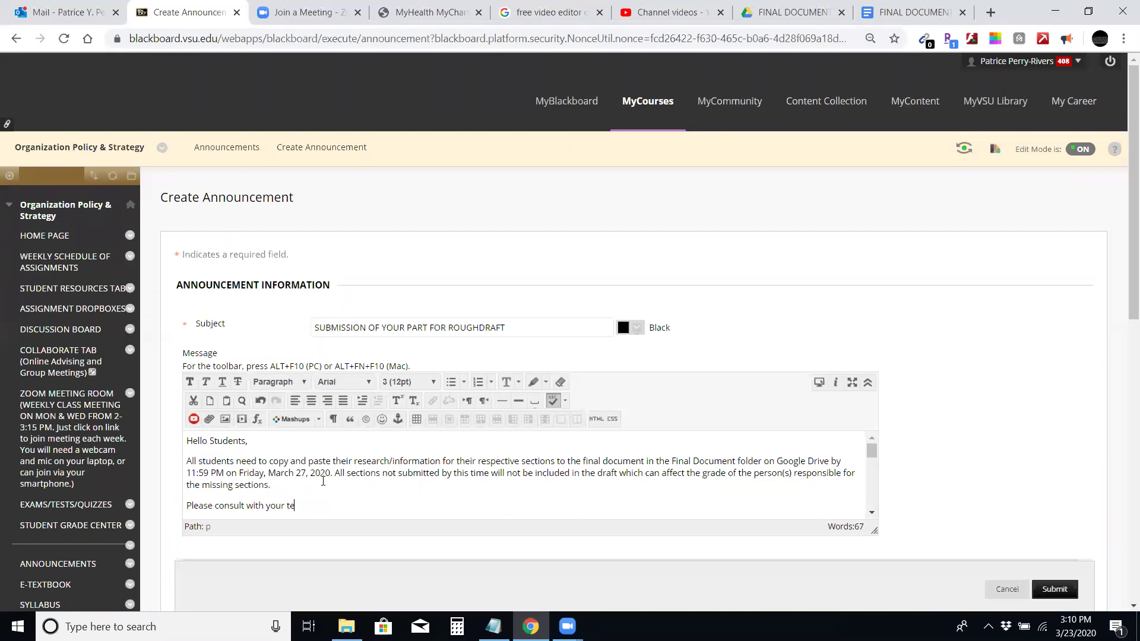
type("am leaders (see the Google")
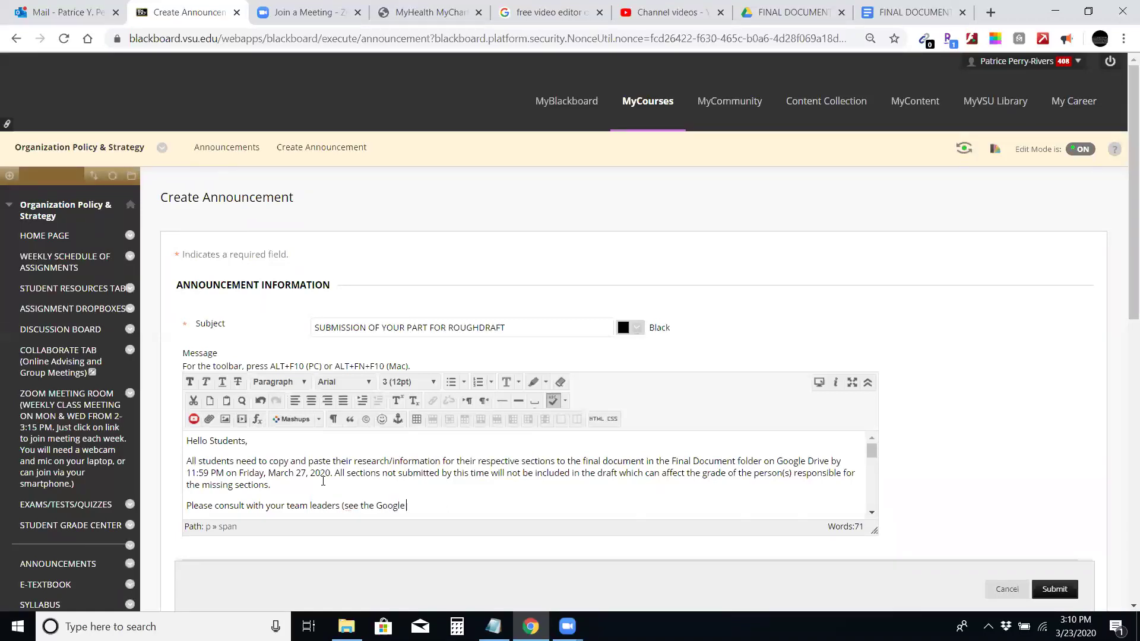
type(" Excel Spreadsheet with contact info")
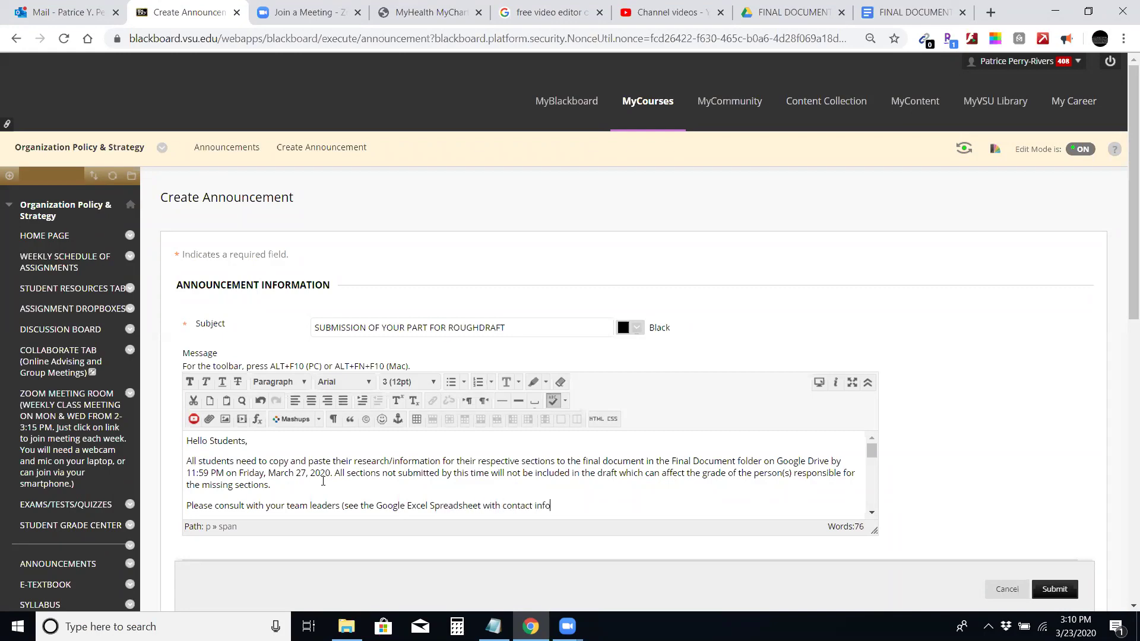
type("rmation) for additional instructions.")
Close the message with "Best," and the instructor's title and name on separate lines.
key("Return")
type("Best,")
key("Return")
type("Dr. Perry-Rivers")
Insert above the team-leaders paragraph: "Management - There will be communication sent via Group Chat (which you should check) for clarity on your group's work.".
key("Up")
key("ctrl+Home")
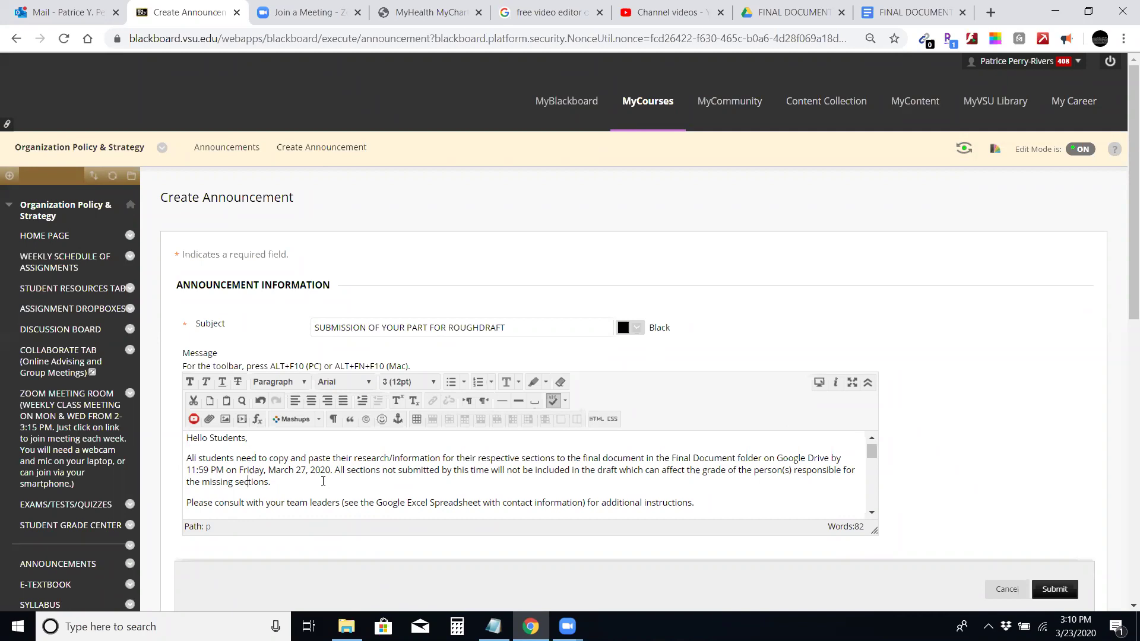
key("Up")
key("Down")
key("shift+End")
key("Delete")
type("Management - There wil")
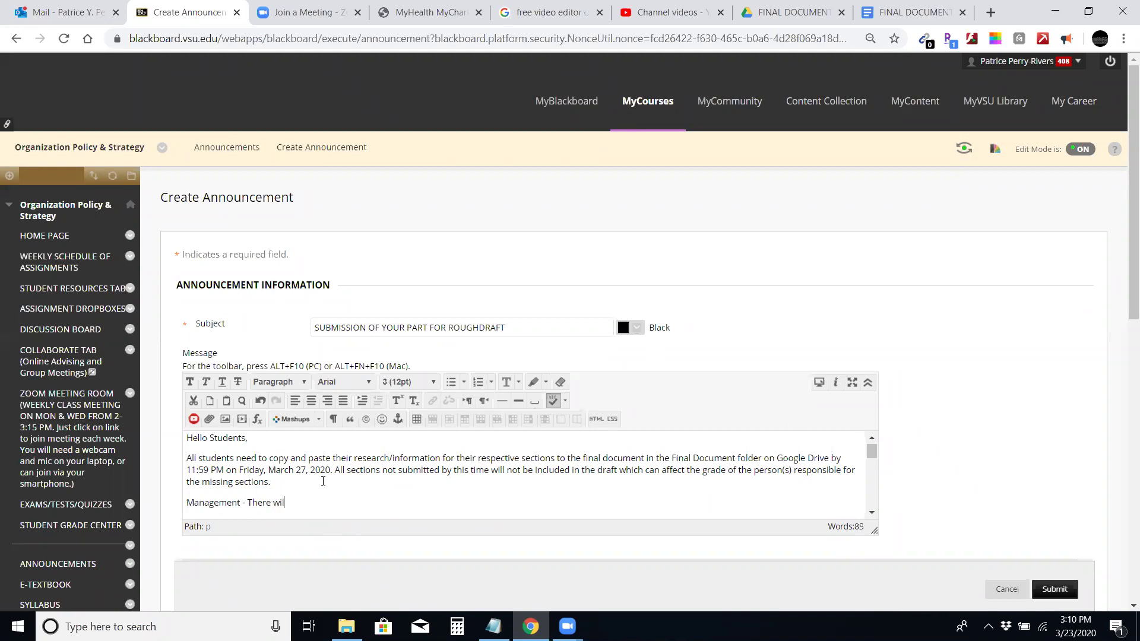
type("l be communication sent via Group Chat (")
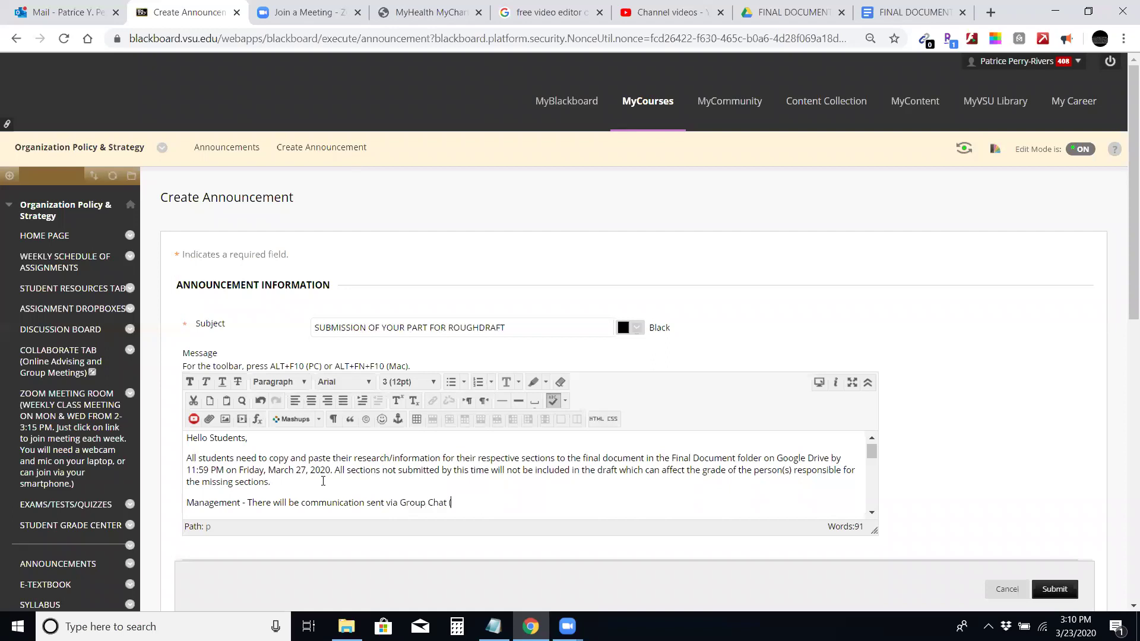
type("which you should check) for clarity on")
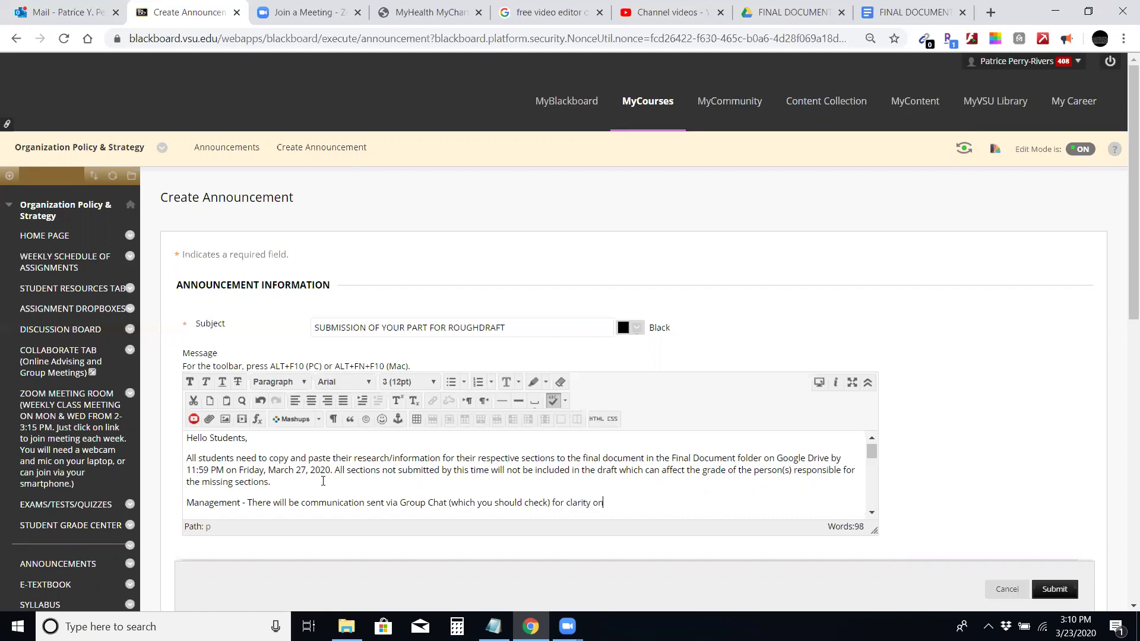
type(" your group's work.")
key("Return")
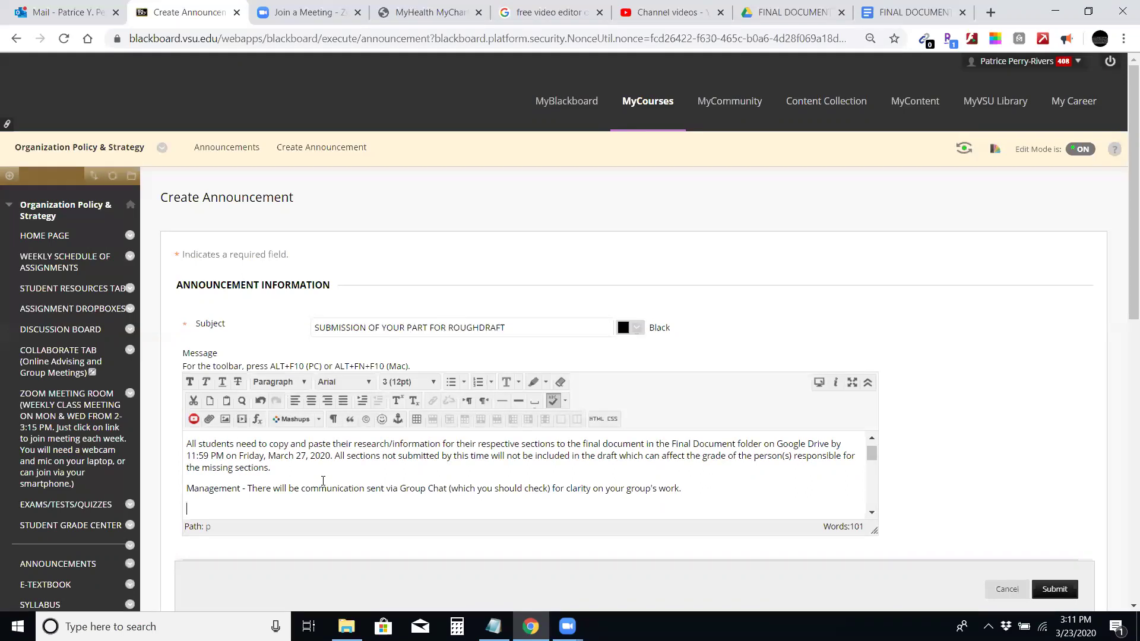
Add below the Management paragraph: "IT - There is a meeting scheduled immediately after class today at 3:20 PM".
type("IT - There is a meeting schedule d immed")
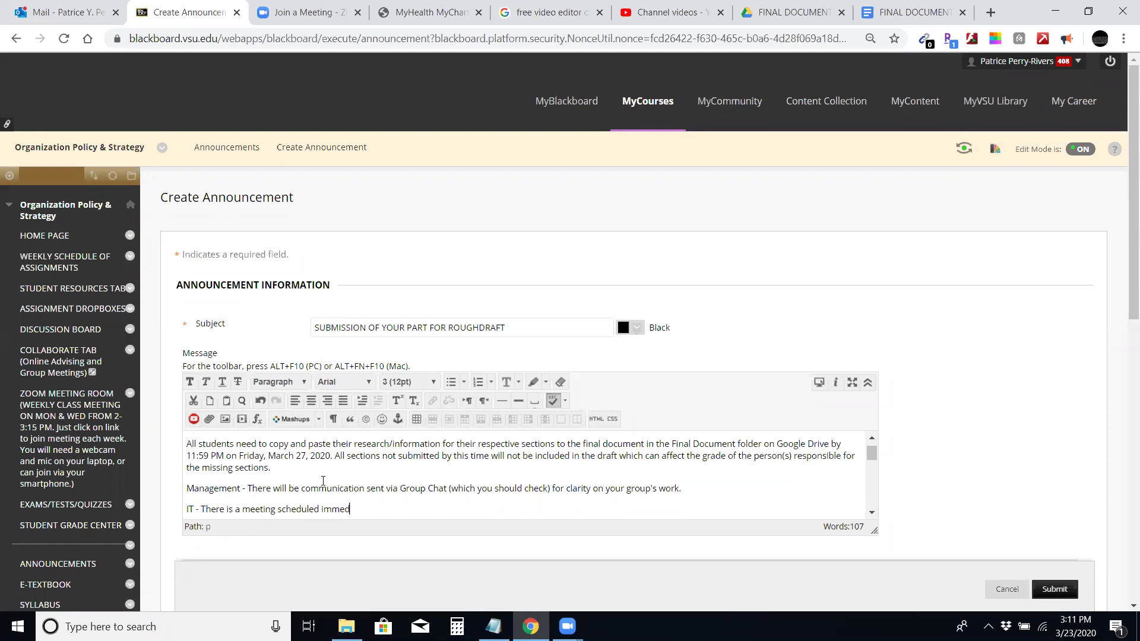
type("iately after class today at 3:30 PM")
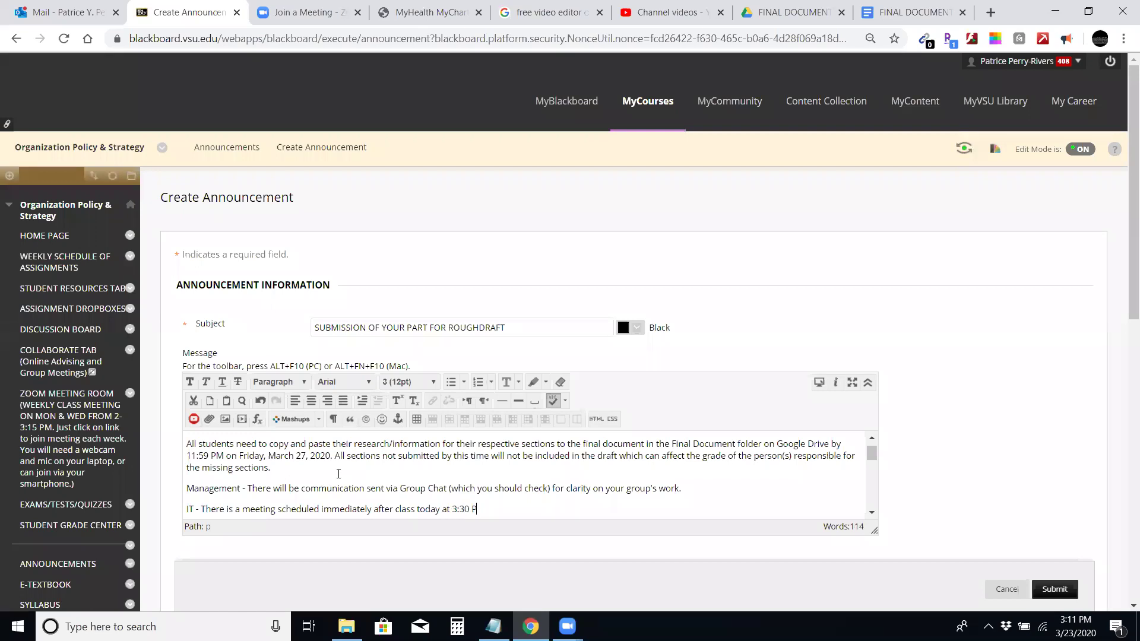
key("BackSpace")
key("BackSpace")
key("BackSpace")
key("BackSpace")
key("BackSpace")
type("20 PM ")
Finish the IT sentence with "to discuss your section".
type("for t")
key("BackSpace")
key("BackSpace")
key("BackSpace")
key("BackSpace")
key("BackSpace")
type("to discussy your section")
key("BackSpace")
key("Down")
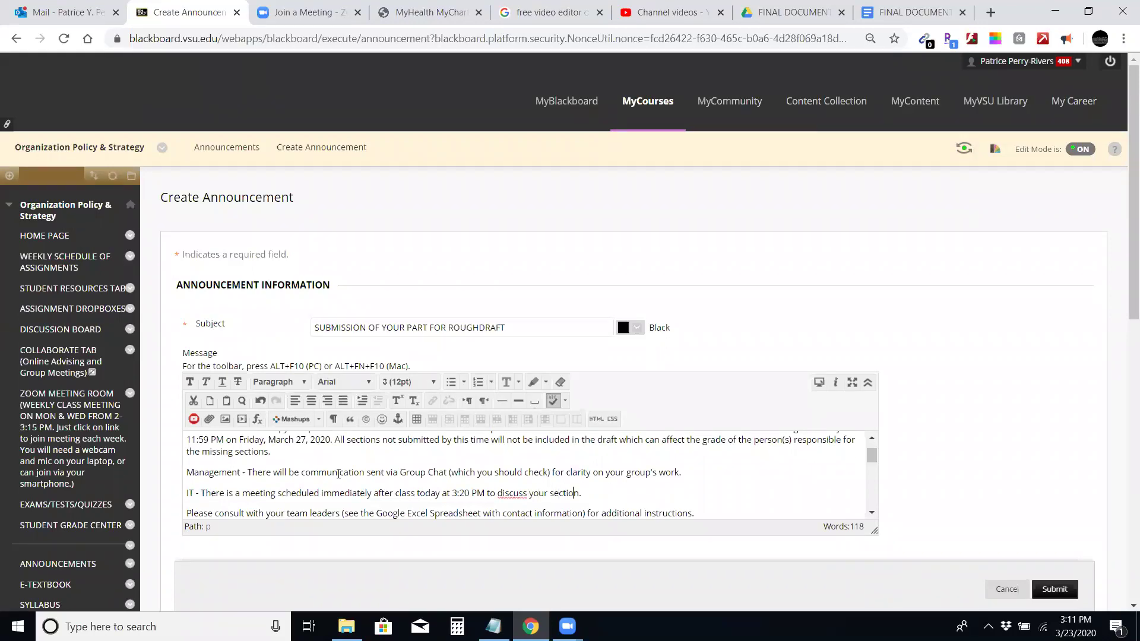
key("End")
key("Return")
type("Pl")
key("BackSpace")
key("BackSpace")
key("BackSpace")
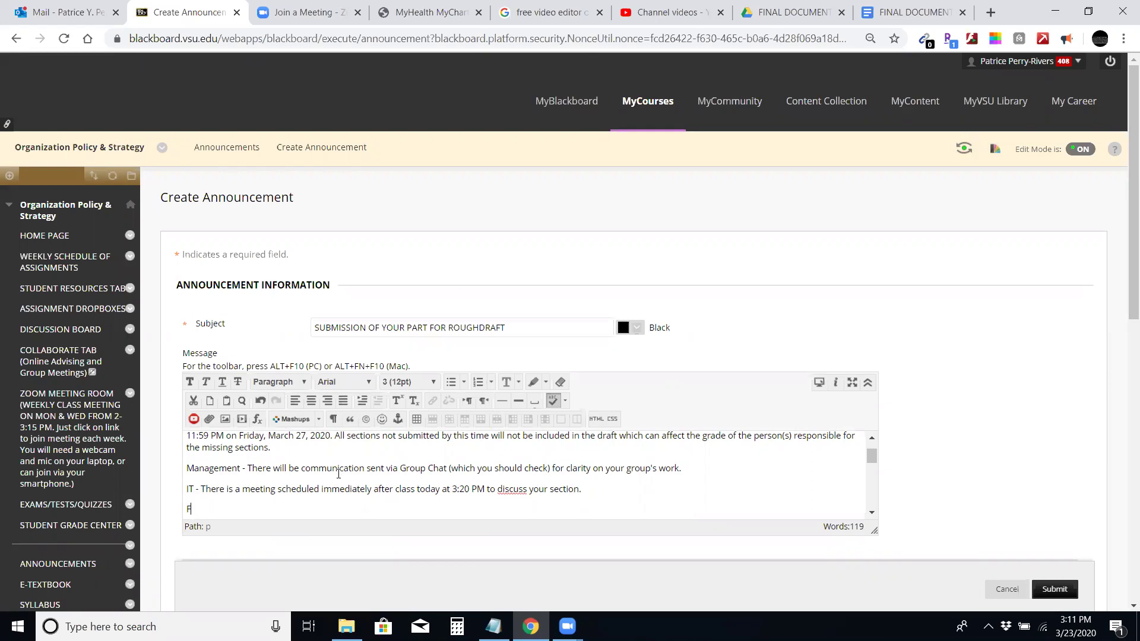
Review the end of the announcement message and the web announcement options below it.
left_click(872, 513)
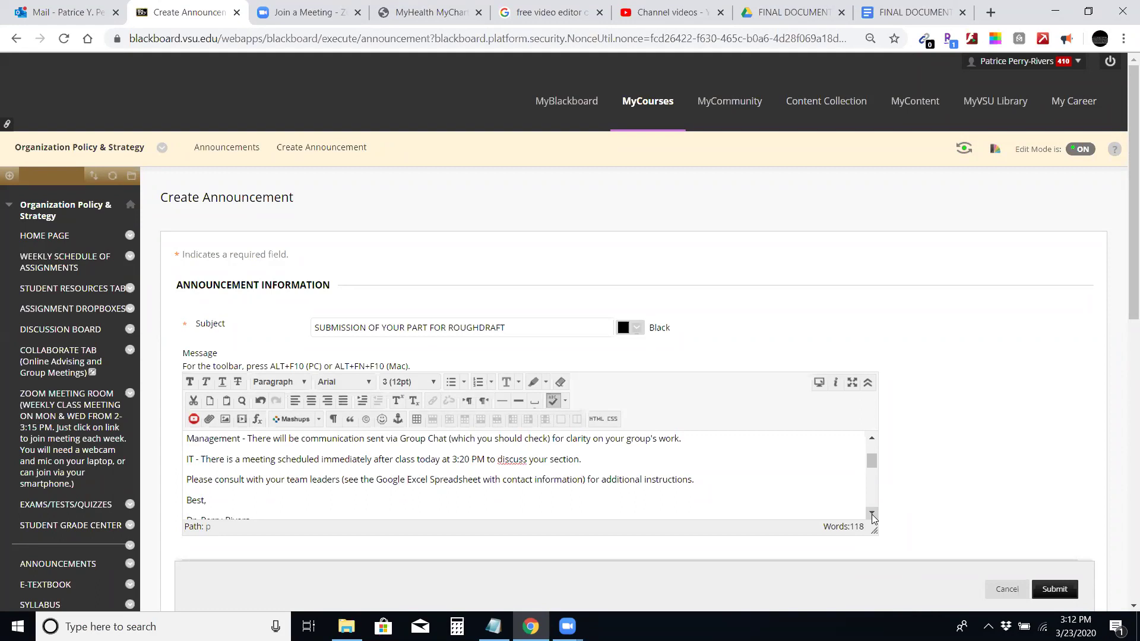
key("Right")
key("Right")
key("Right")
key("Right")
key("Right")
key("Right")
key("Right")
key("Right")
key("Right")
key("Right")
key("Right")
key("Right")
key("Right")
key("Right")
key("Right")
key("Right")
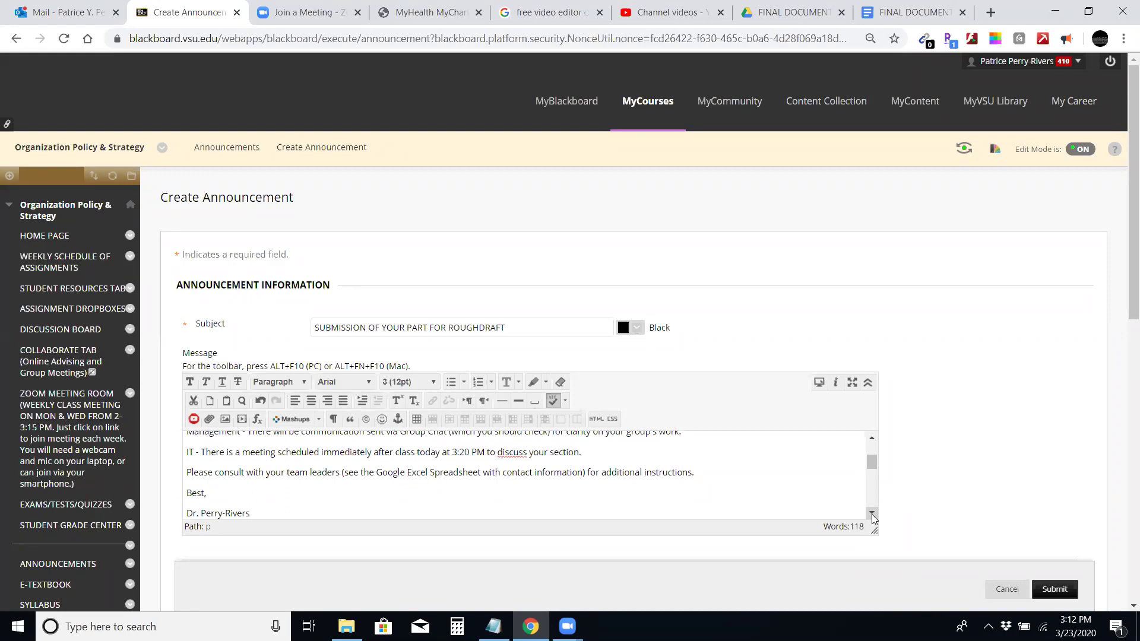
scroll(949, 350, "down", 5)
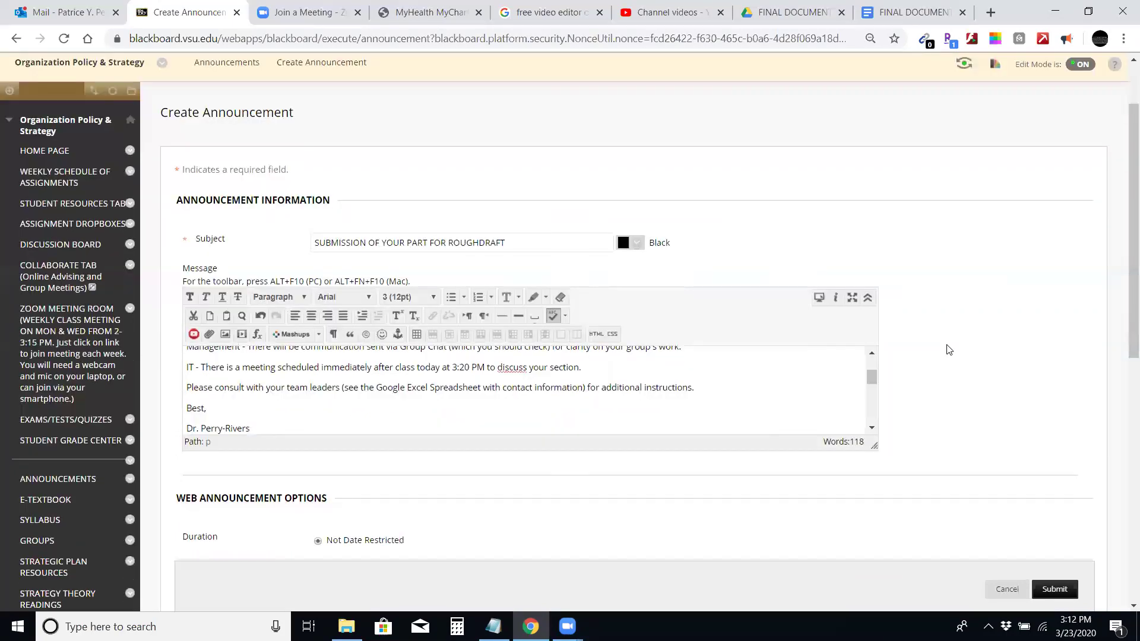
scroll(949, 350, "down", 2)
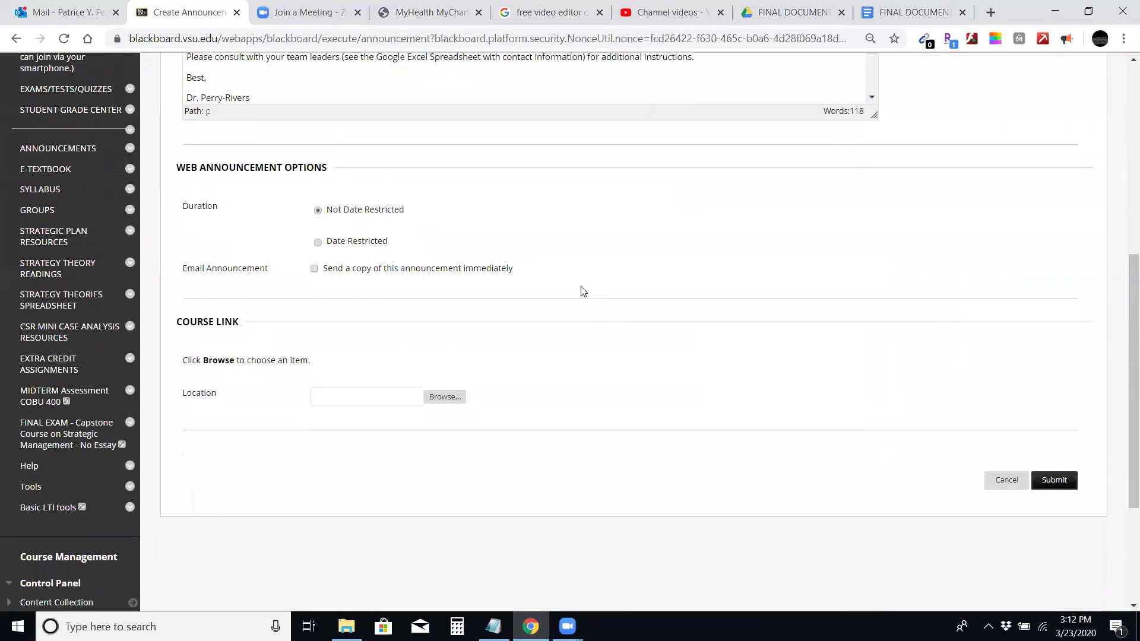
Set the announcement to be emailed to the course immediately and submit it.
left_click(466, 272)
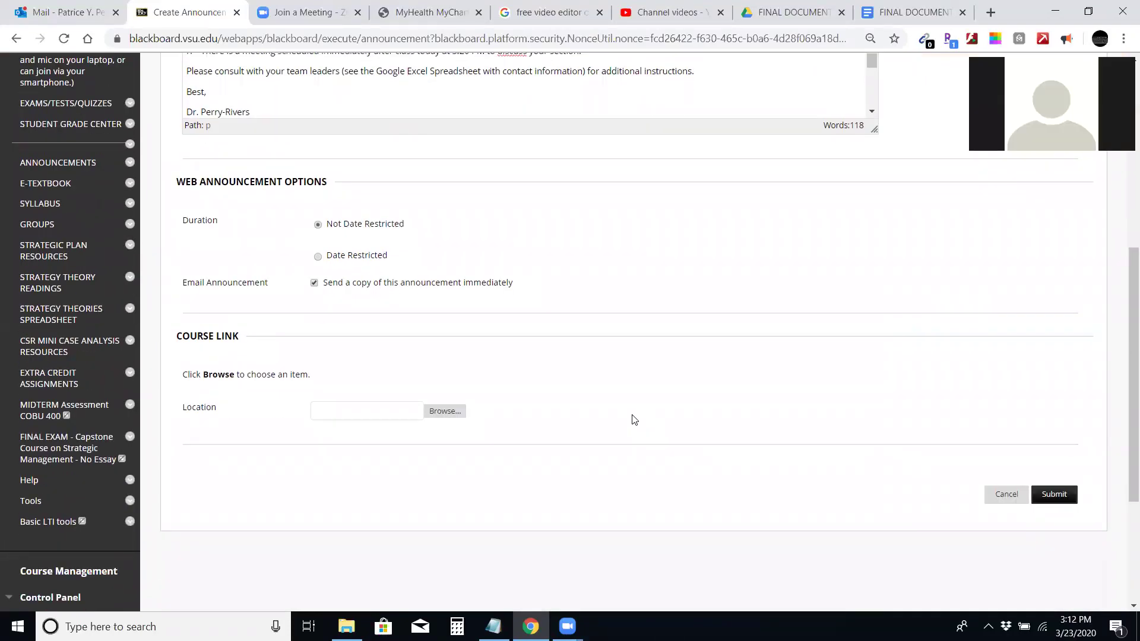
left_click(1054, 450)
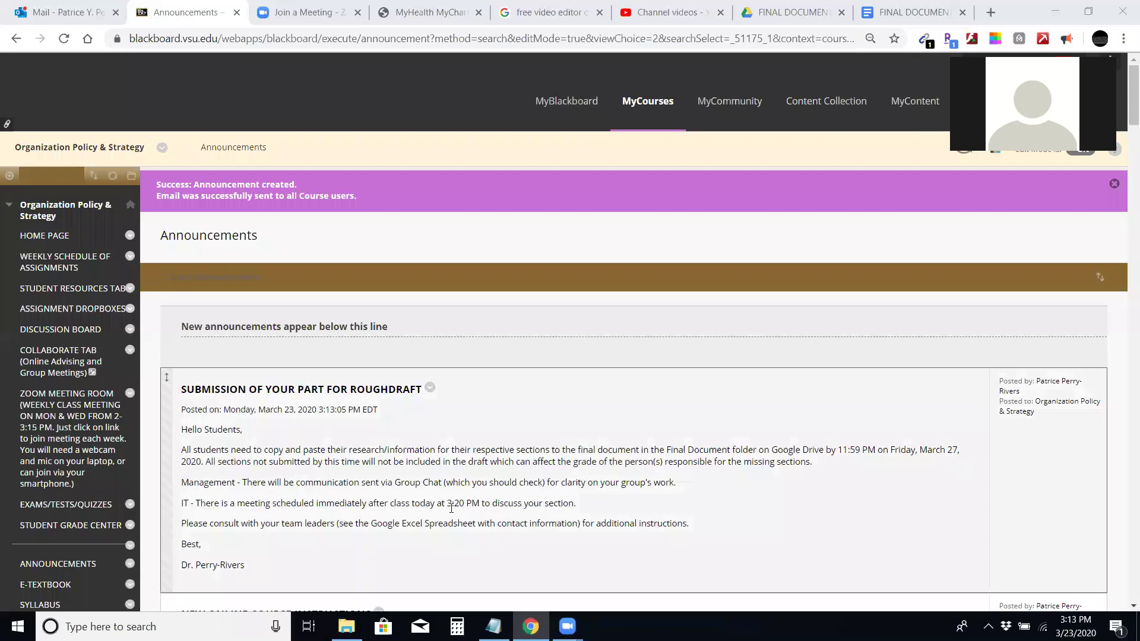
View the course's student grade center, and review the weekly schedule of assignments from Week 11 through Week 13.
left_click(90, 526)
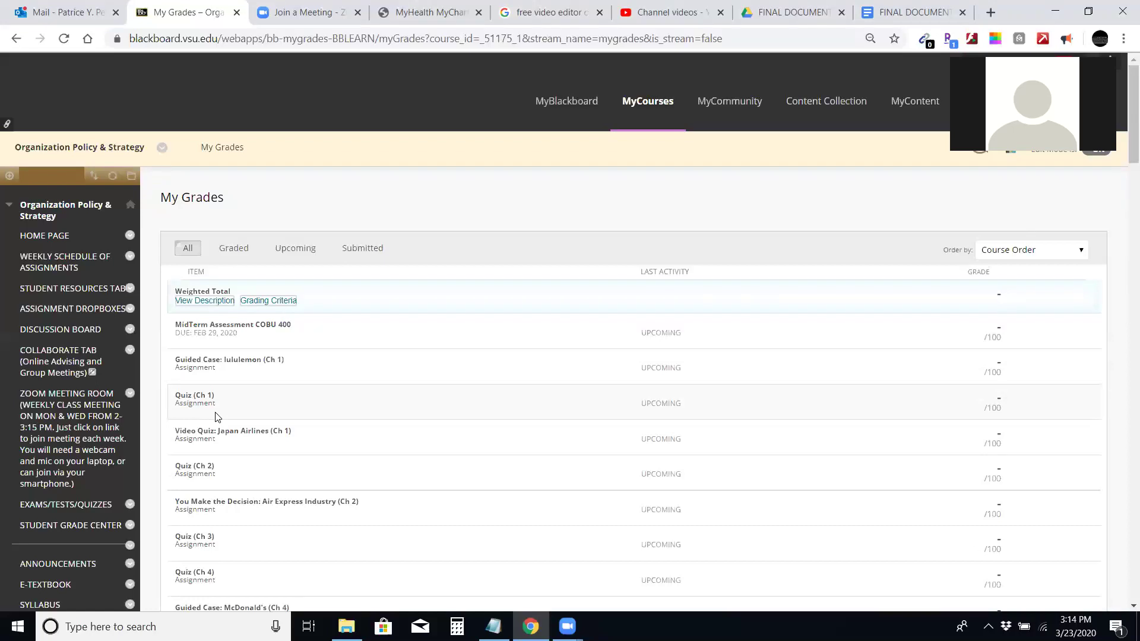
left_click(57, 267)
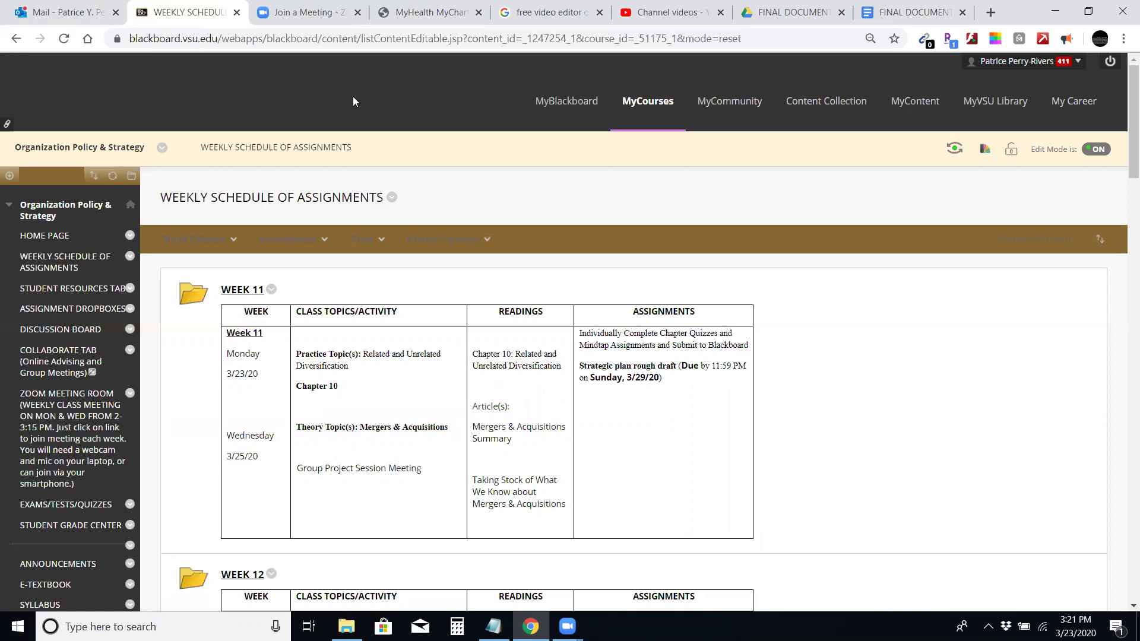
scroll(1124, 239, "down", 9)
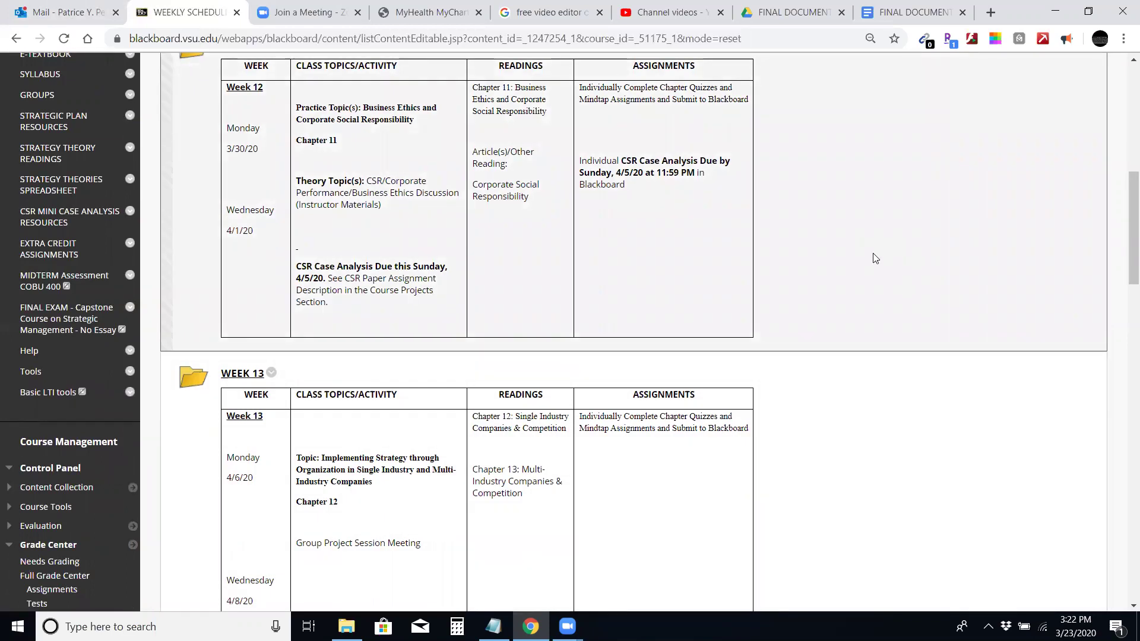
left_click_drag(1124, 223, 1123, 70)
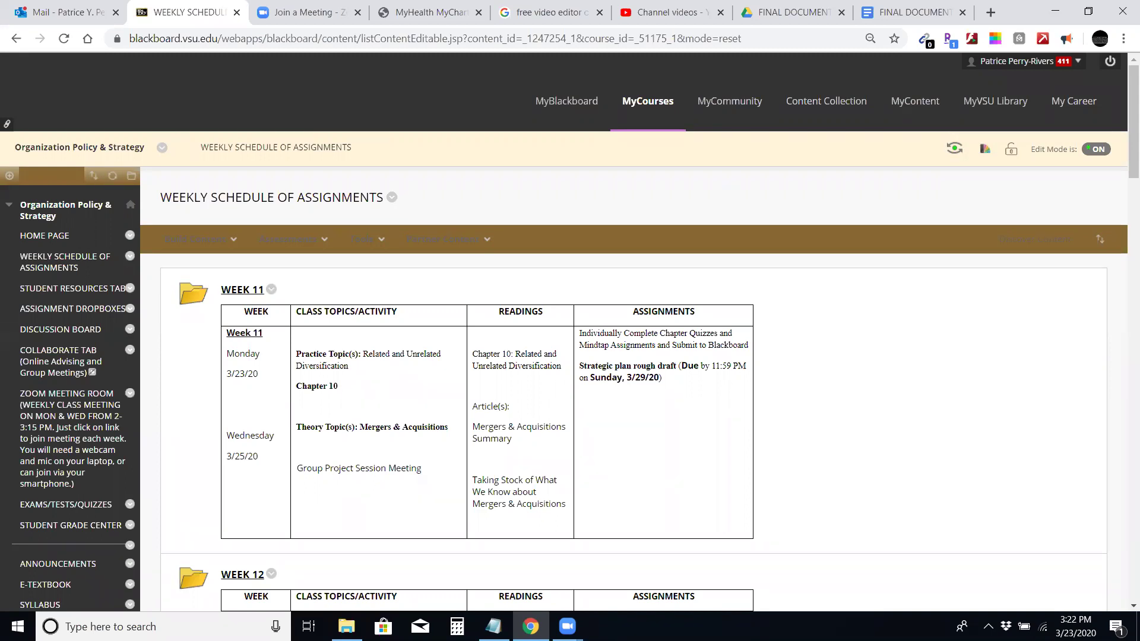
left_click(364, 238)
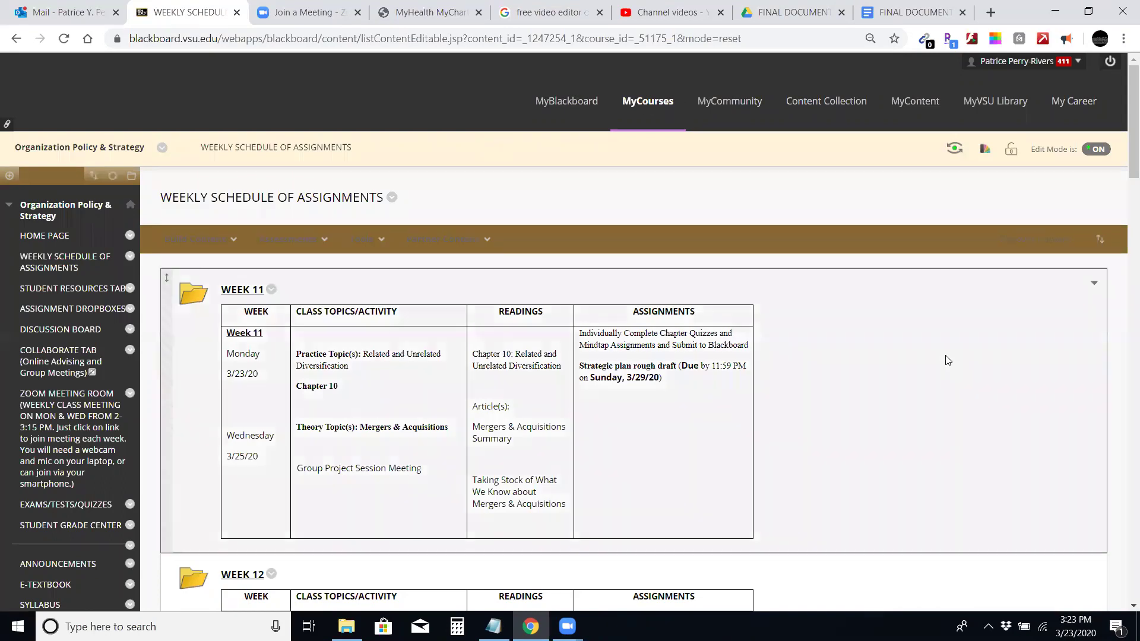
mouse_move(1125, 177)
left_mouse_down()
mouse_move(1124, 219)
mouse_move(1124, 162)
left_mouse_up()
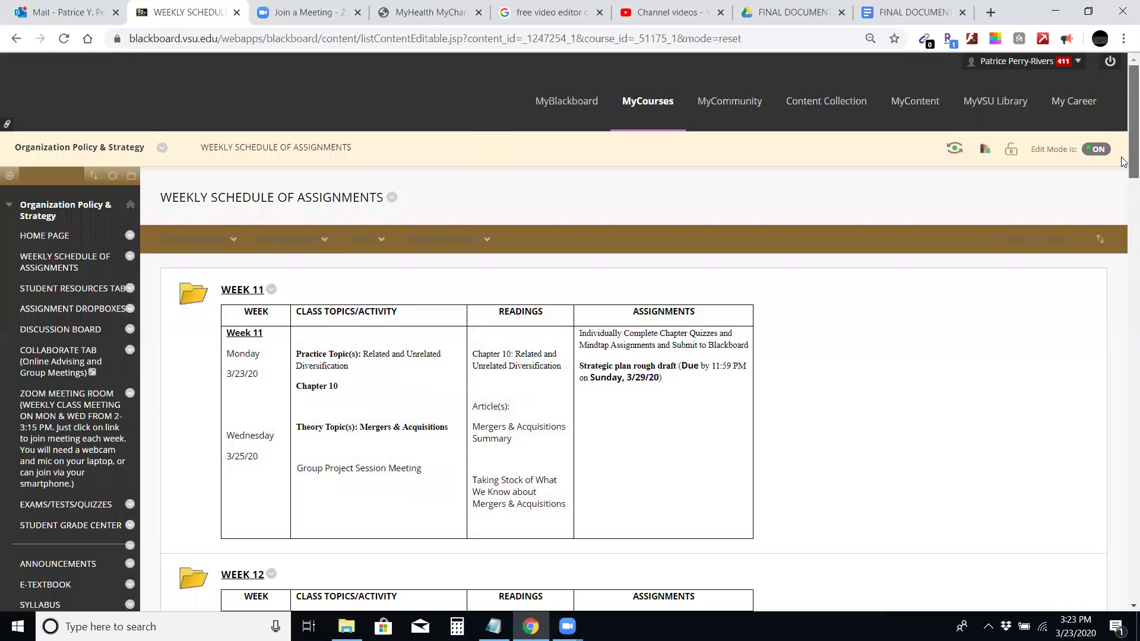